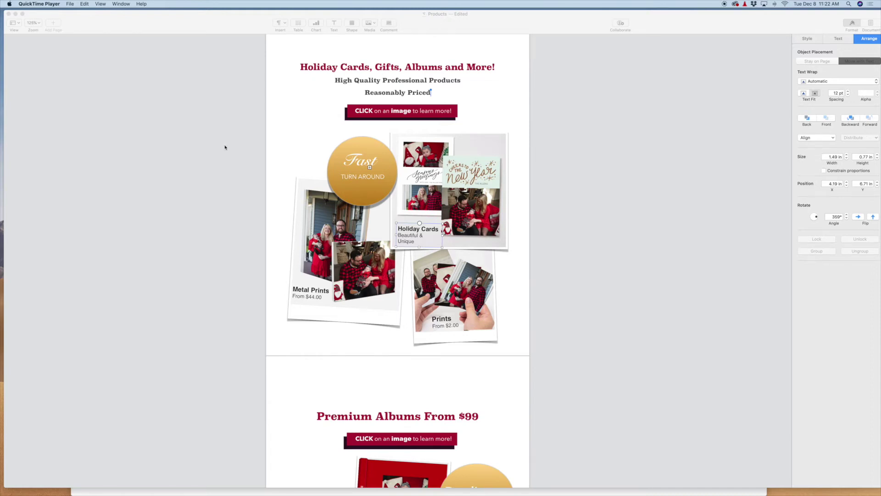
Step: Bring the Products document forward and select the Holiday Cards photo group
left_click(485, 164)
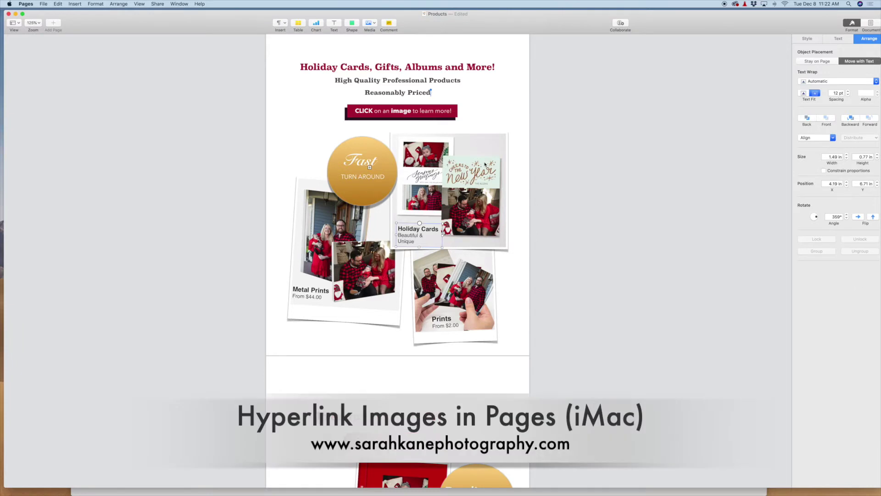
left_click(484, 164)
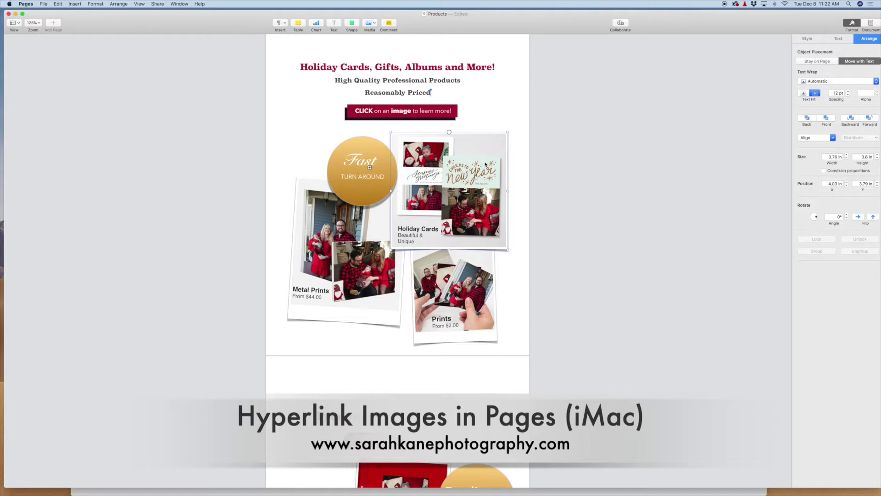
right_click(485, 164)
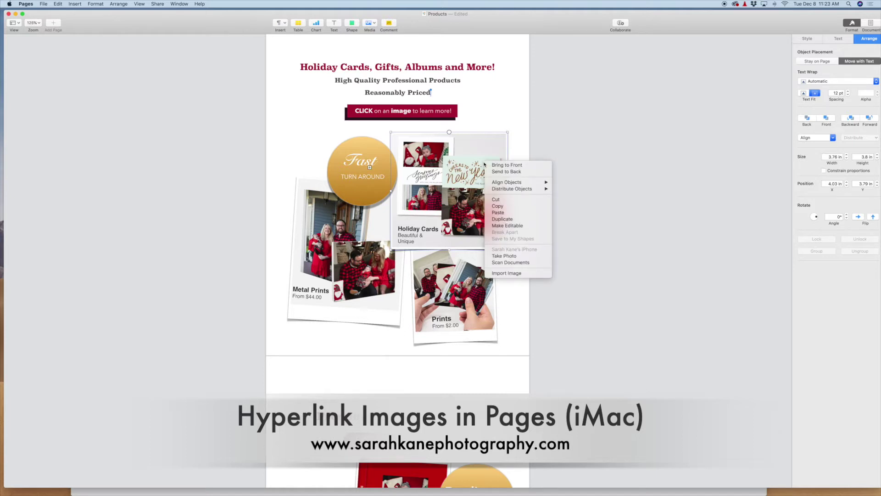
left_click(289, 23)
left_click(284, 24)
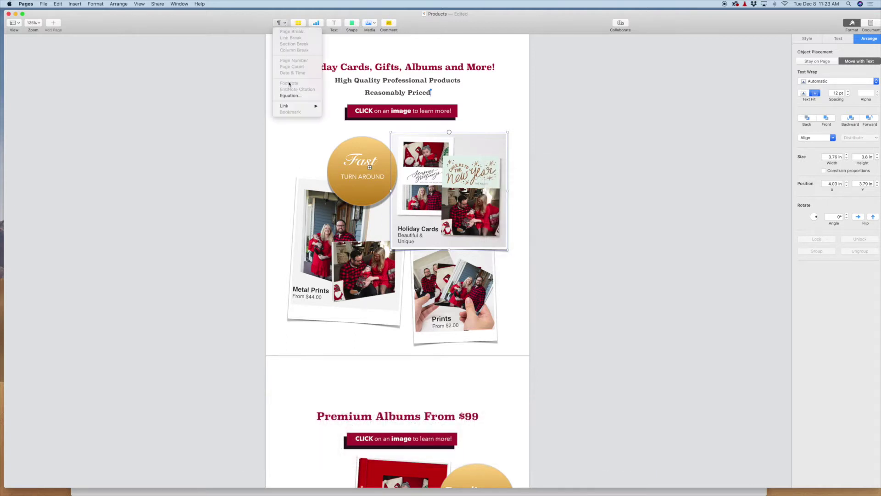
mouse_move(291, 106)
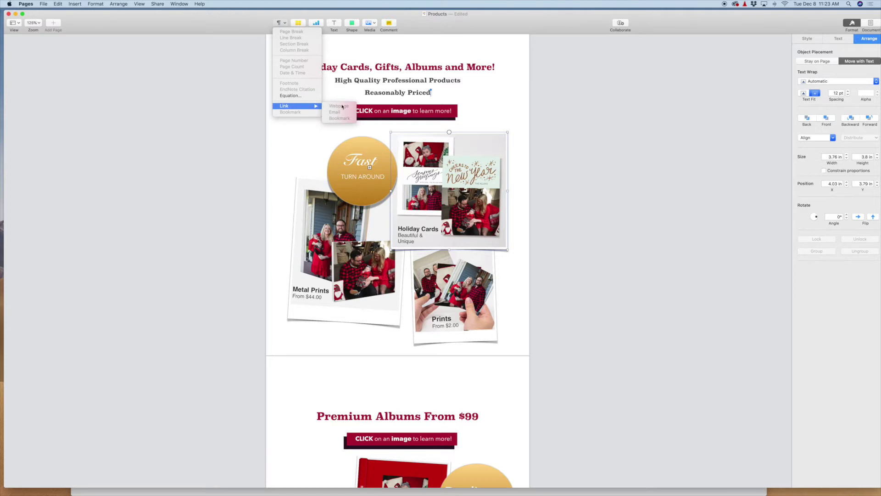
left_click(532, 112)
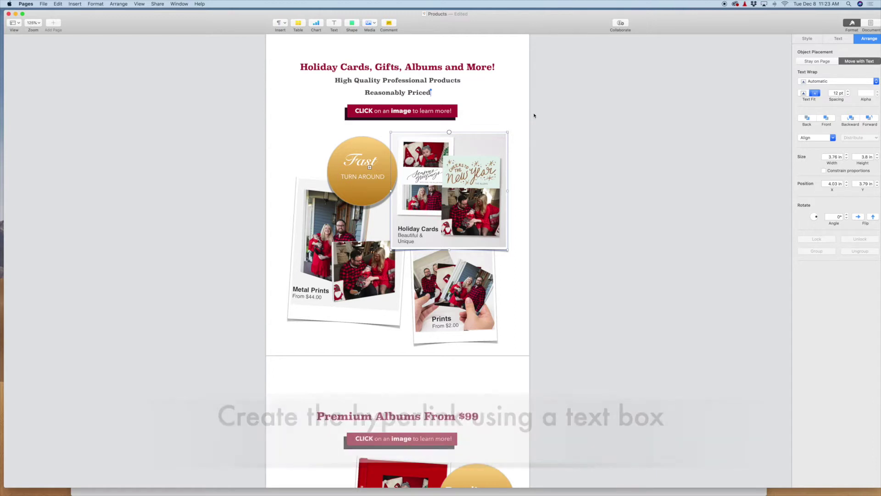
Step: Add a new text box and place and size it over the Holiday Cards photos
left_click(505, 109)
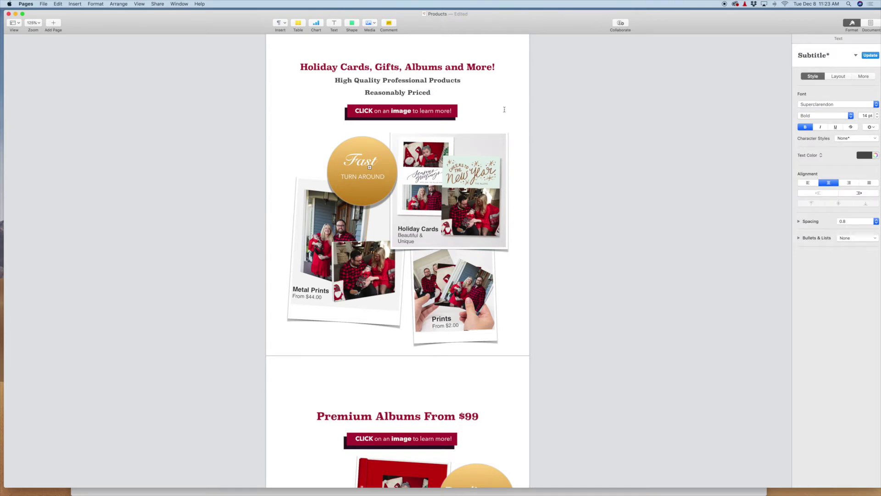
left_click(334, 25)
left_click_drag(398, 104, 450, 146)
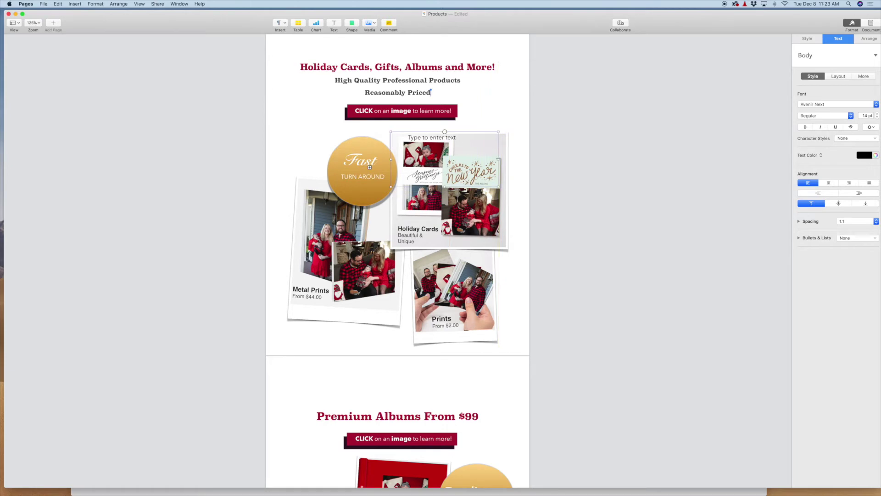
left_click_drag(499, 158, 507, 158)
mouse_move(450, 184)
left_mouse_down()
mouse_move(453, 242)
mouse_move(452, 191)
left_mouse_up()
Step: Move the Holiday Cards caption to the top left and stretch the box to 3.76 × 3.83 in
left_click_drag(414, 242, 295, 126)
left_click(457, 201)
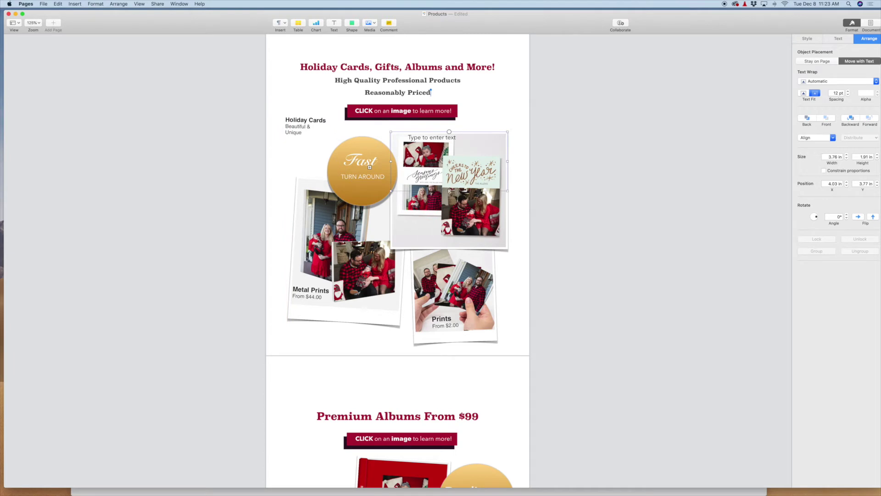
left_click_drag(449, 191, 451, 250)
Step: Type two lines of repeated 's' into the text box and select the second line
left_click(409, 138)
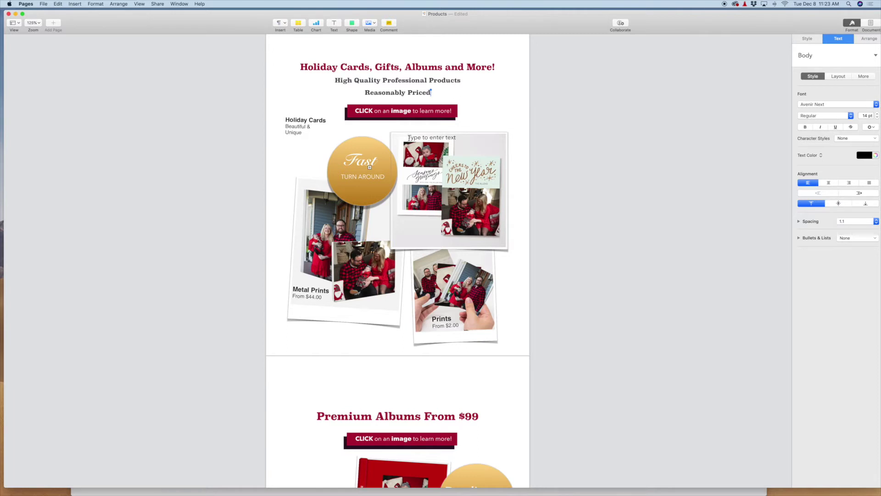
type("s")
type("sssssssssssssssss")
type("sssssssssssss")
type("ssssssssssss")
type("sssssss")
type("ssssssssssssssssss")
type("ssssssss")
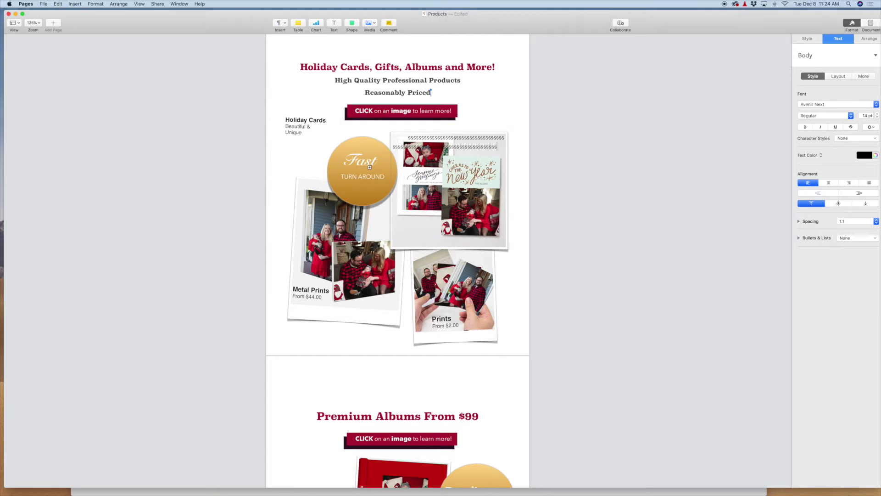
type("sss")
left_click_drag(393, 147, 505, 149)
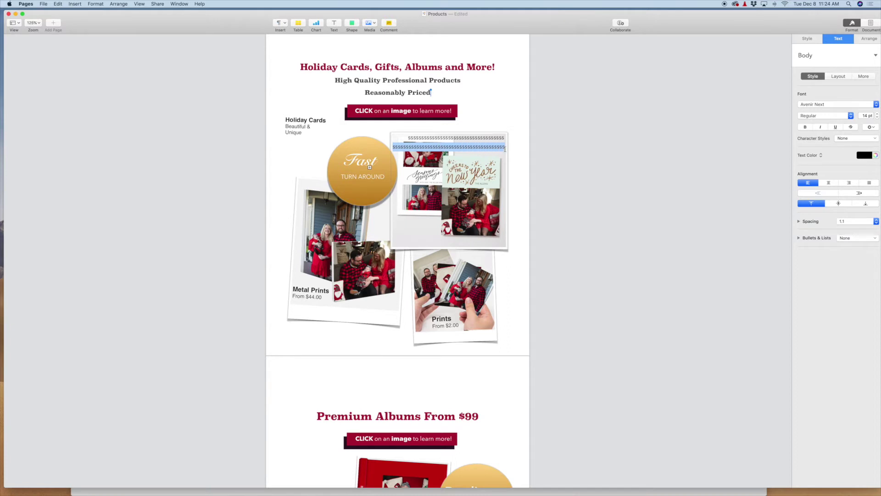
Step: Copy the line of s's and paste it repeatedly until the box is full top to bottom
key("super+c")
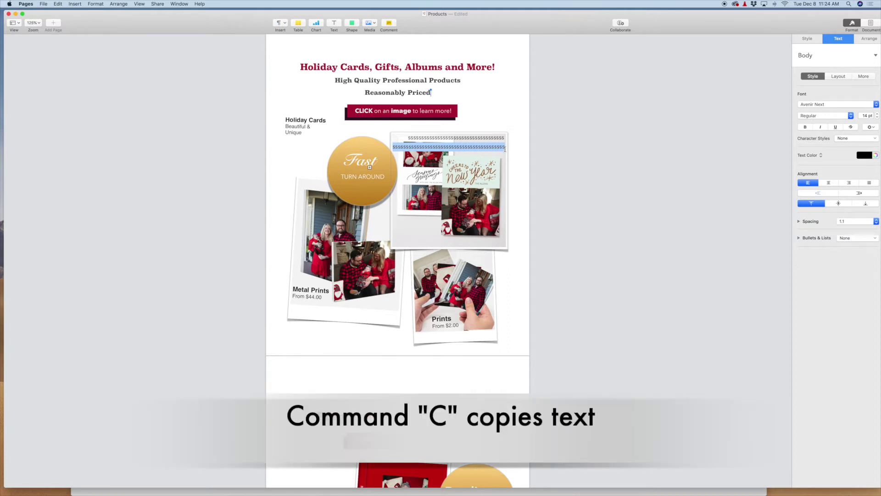
left_click(505, 149)
key("super+v")
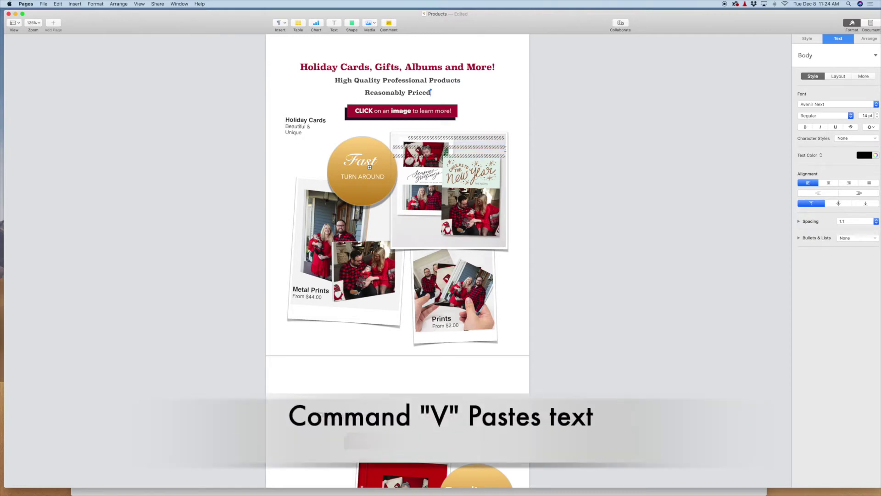
key("super+v")
key("super+v")
key("super+v")
key("super+v")
key("super+v")
key("super+v")
key("super+v")
key("super+v")
key("super+v")
key("super+v")
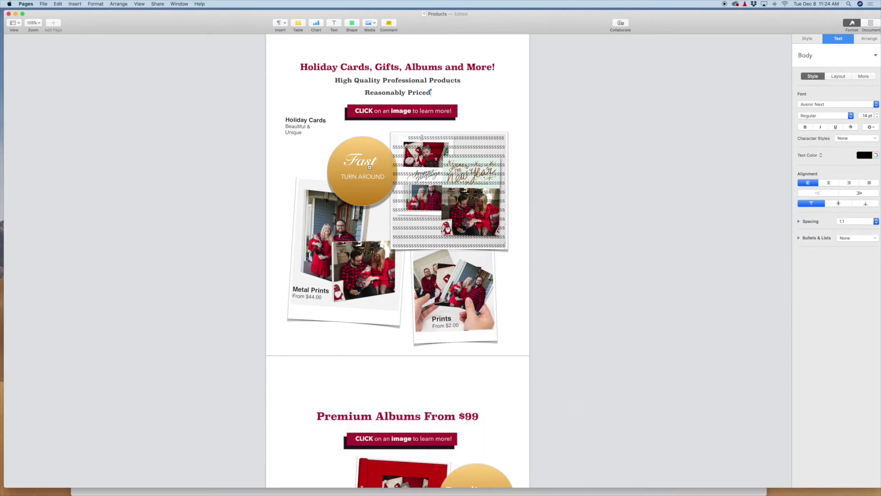
left_click_drag(407, 137, 506, 139)
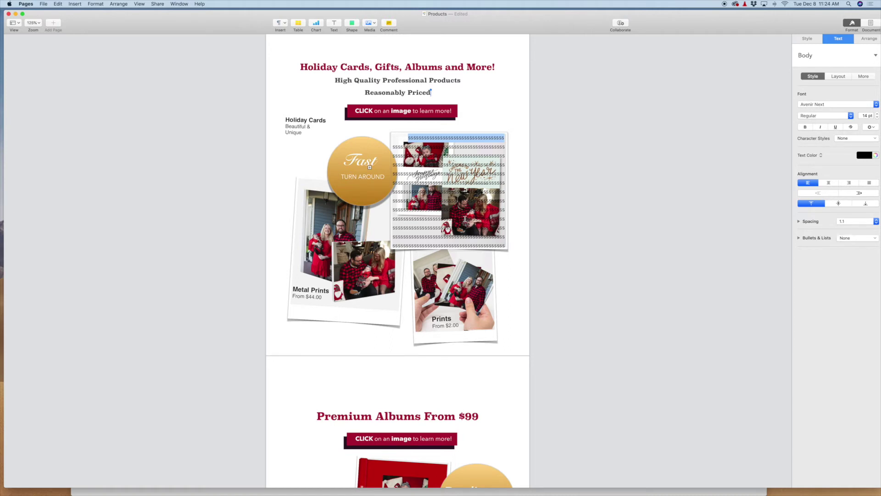
left_click(502, 118)
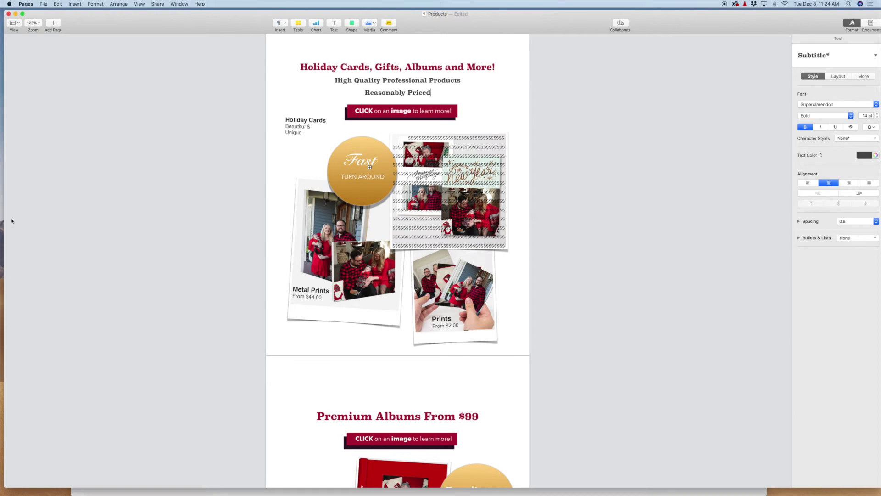
Step: Copy the holiday-cards store page address from Safari and return to the Products document
mouse_move(1, 263)
left_click(8, 337)
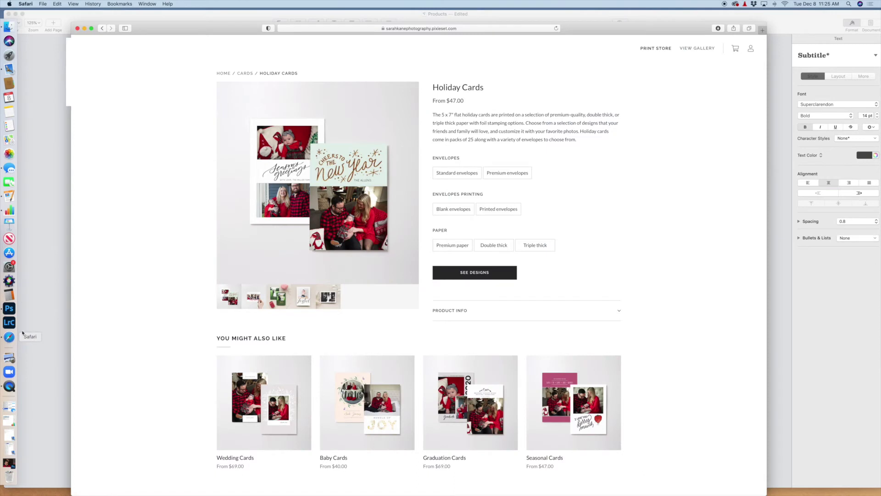
left_click(362, 28)
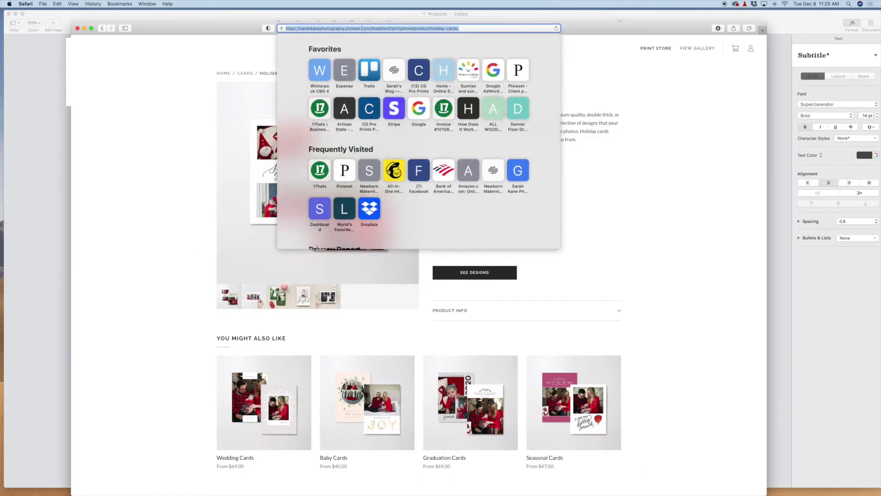
left_click(29, 58)
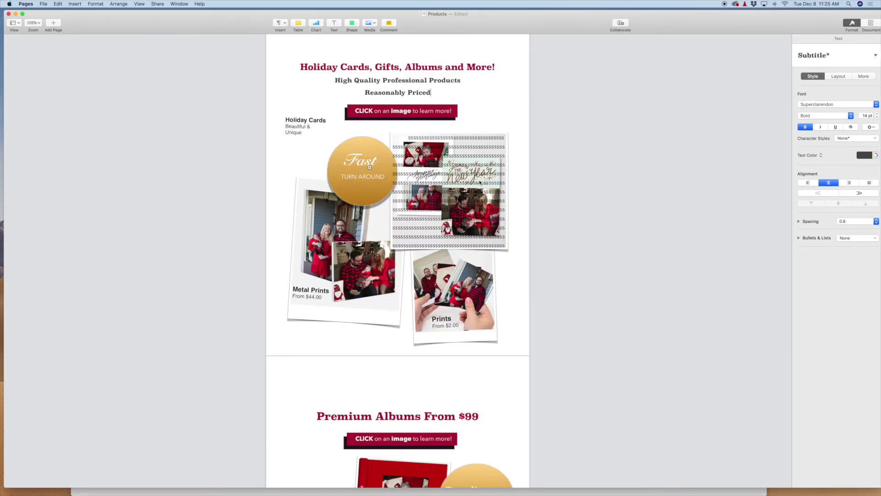
Step: Make the box's s text a webpage link to the copied holiday-cards store page address
left_click(480, 182)
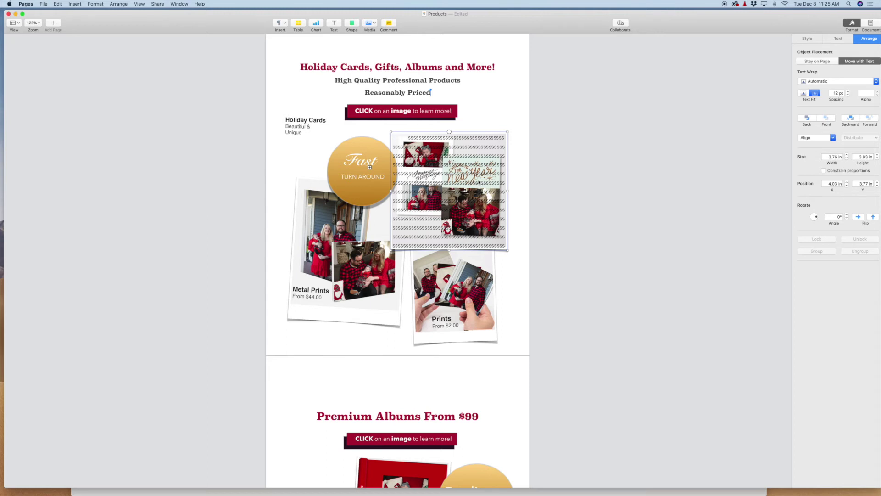
double_click(458, 175)
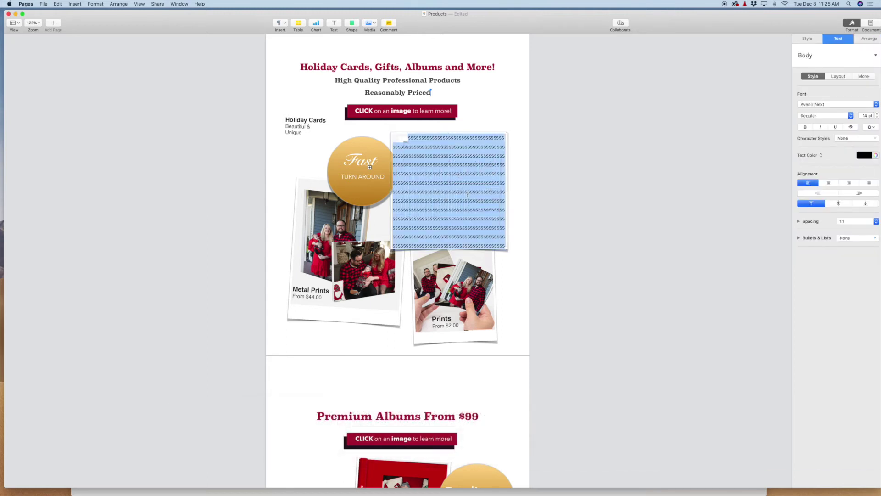
left_click(280, 23)
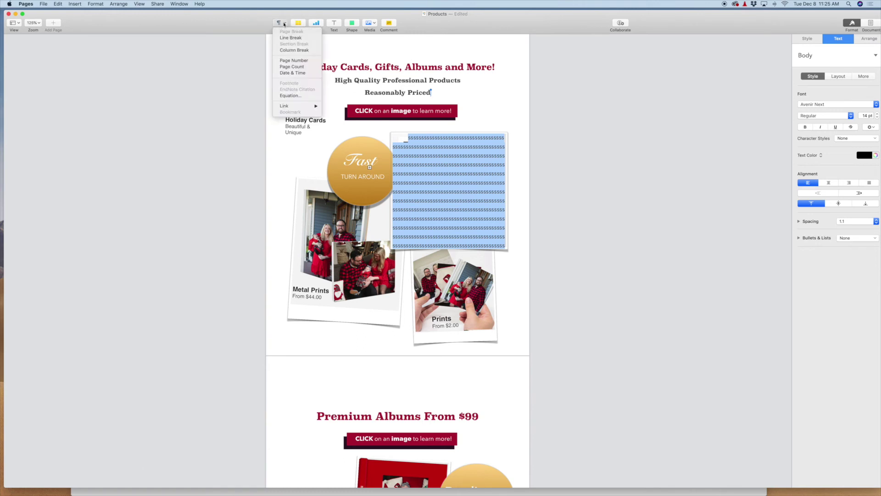
mouse_move(289, 106)
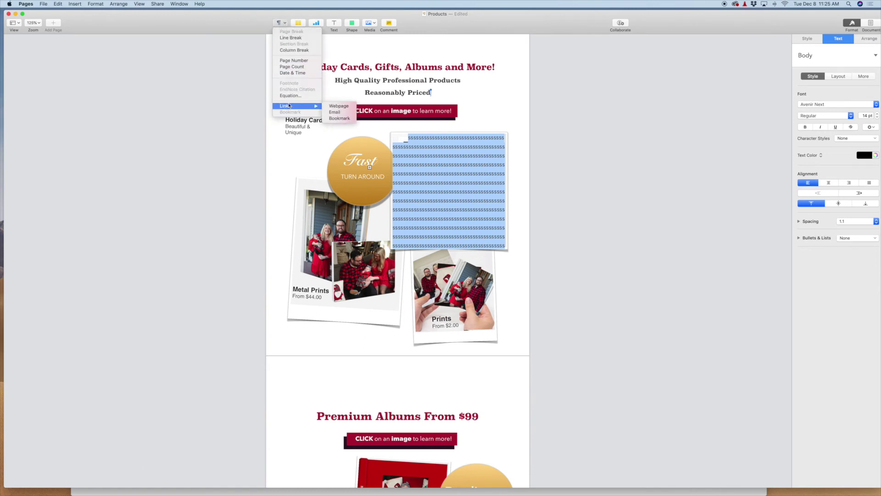
left_click(339, 106)
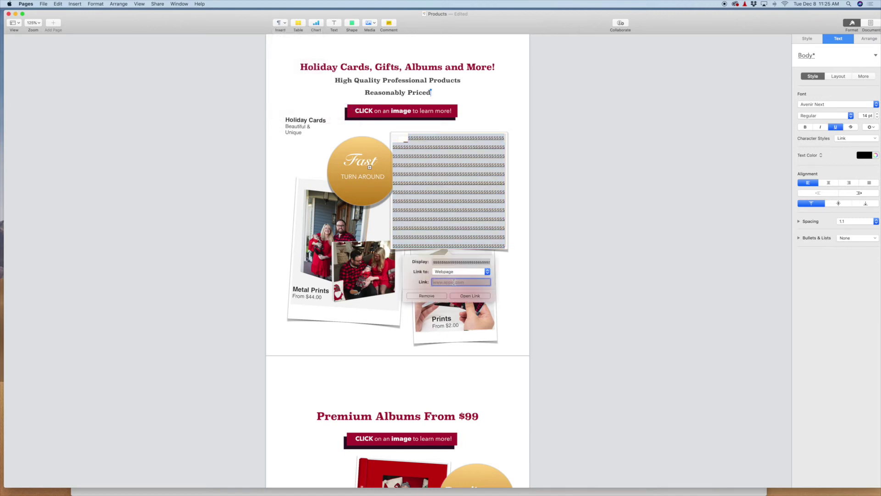
key("super+v")
key("Return")
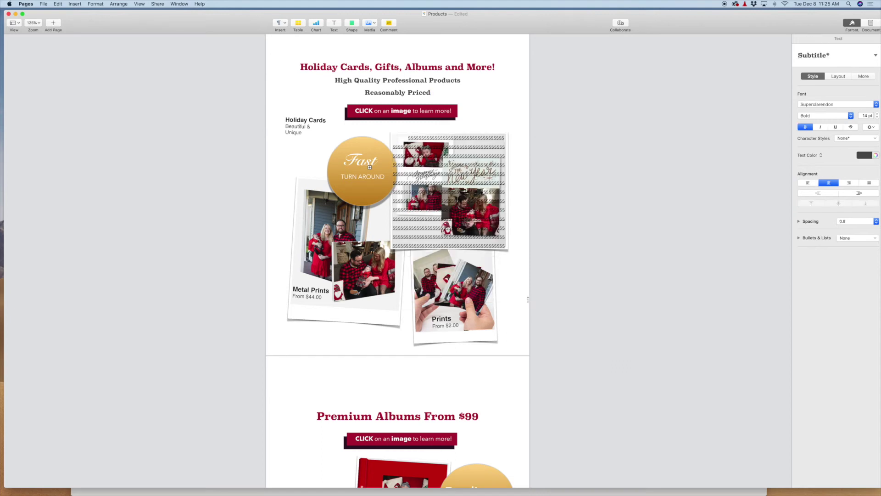
Step: Set the linked text box's opacity to 0% so only the card photos show, then deselect
left_click(457, 169)
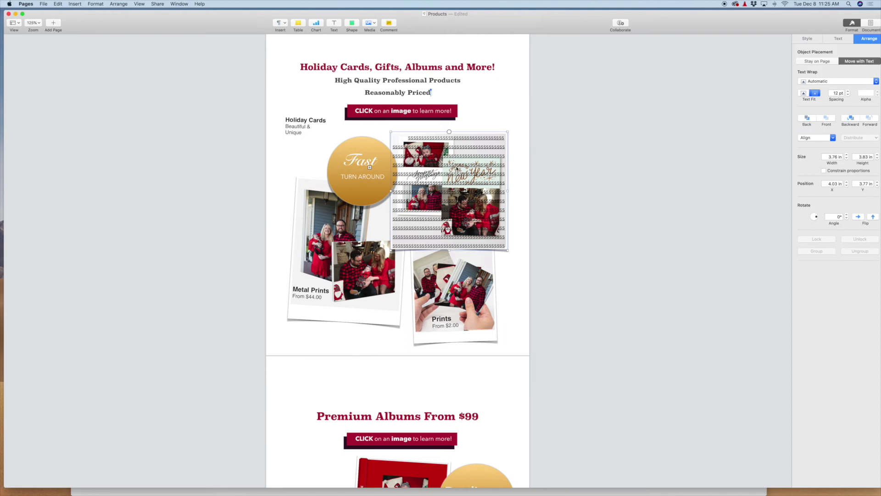
left_click(458, 170)
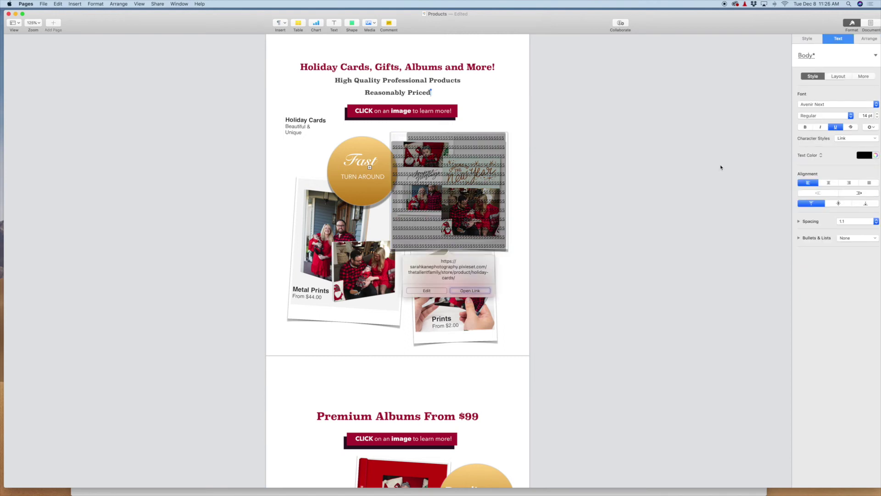
key("super+a")
left_click(808, 38)
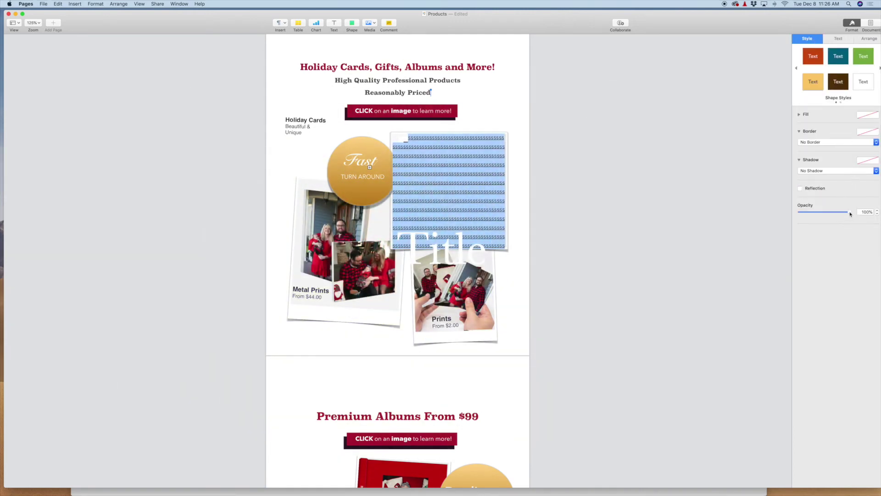
left_click_drag(850, 212, 762, 212)
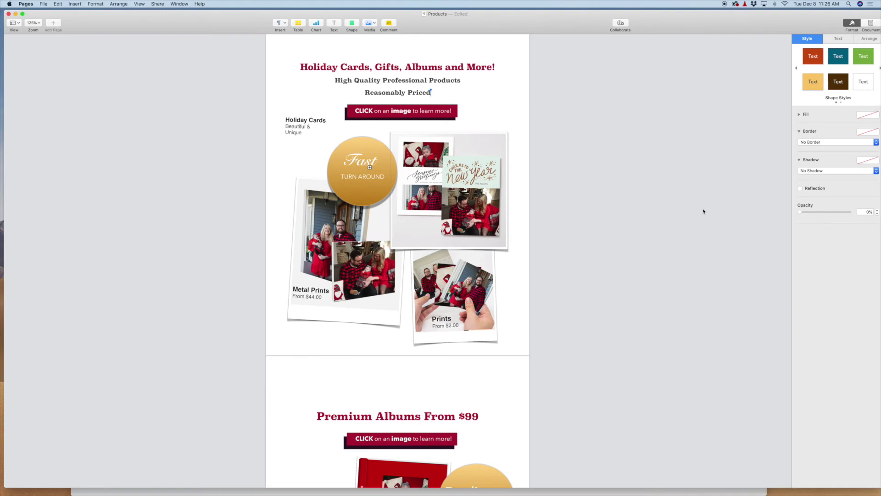
left_click(454, 188)
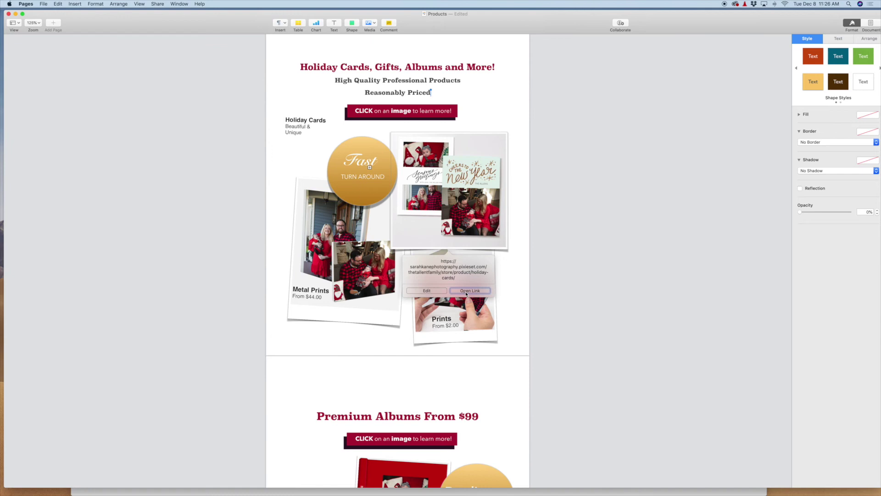
left_click(627, 249)
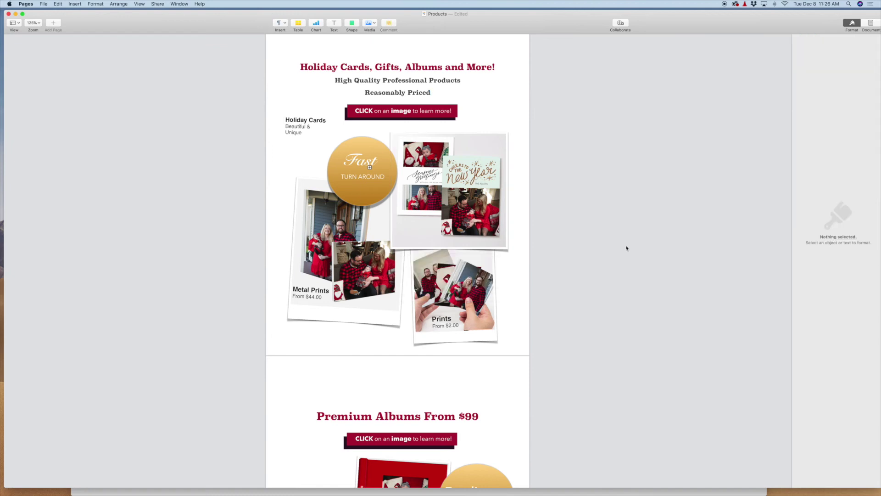
Step: Save the document, test the collage's hidden link in Safari, and return to Pages
key("super+s")
left_click(496, 230)
left_click(471, 293)
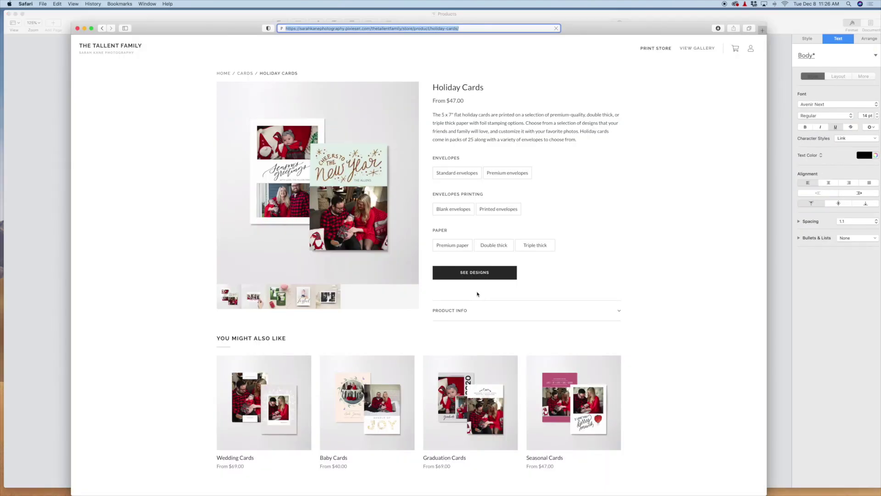
left_click(38, 142)
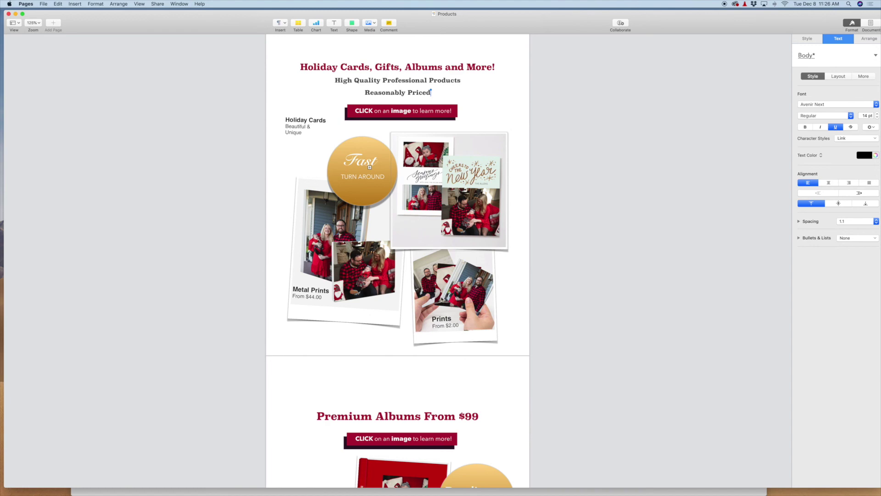
scroll(411, 295, "down", 5)
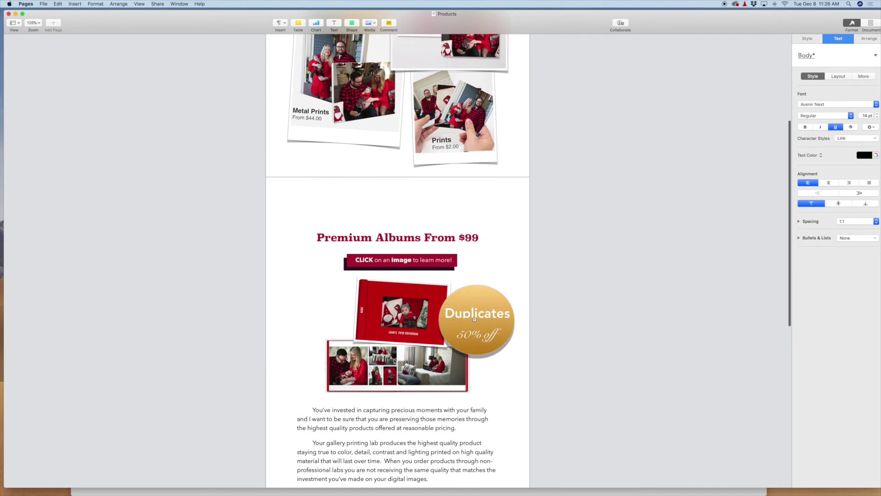
scroll(394, 361, "up", 5)
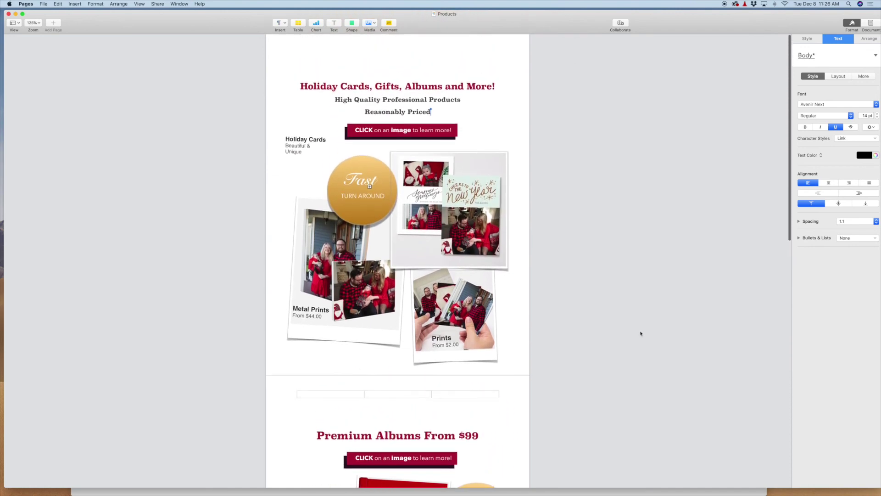